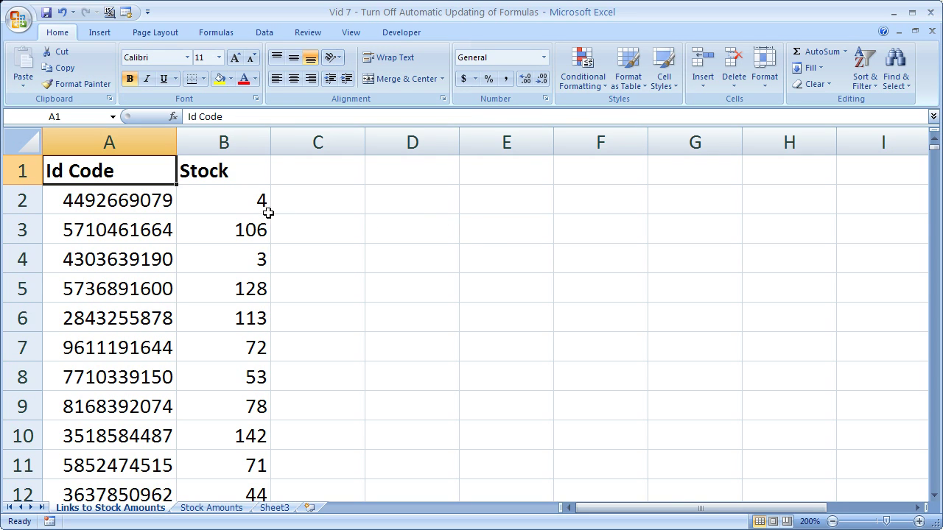
Examine the random-number formulas behind the Id Code and Stock columns on the Stock Amounts sheet and return to Links to Stock Amounts.
left_click(208, 508)
left_click_drag(68, 164, 111, 213)
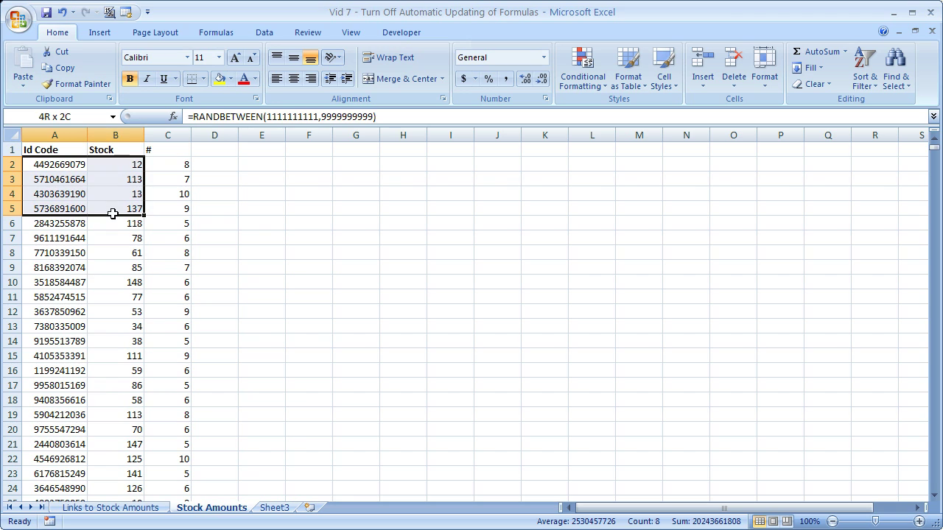
left_click(130, 166)
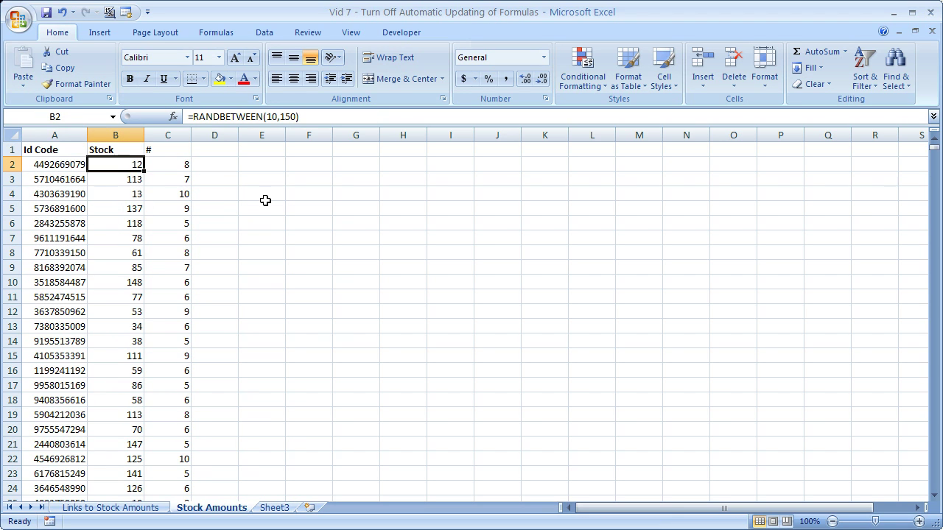
left_click(269, 199)
left_click(122, 510)
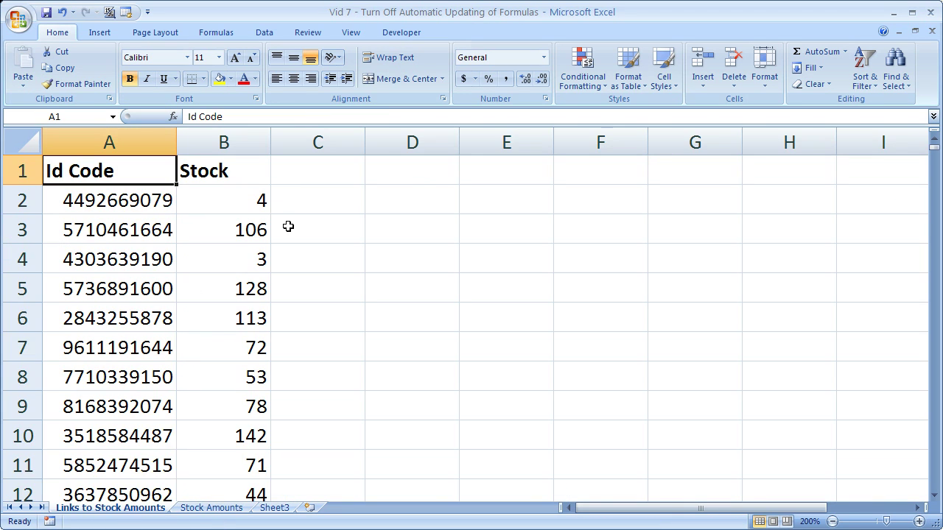
Test automatic recalculation by committing a blank entry in D2, entering "asdf" in D3 and deleting it again.
double_click(406, 203)
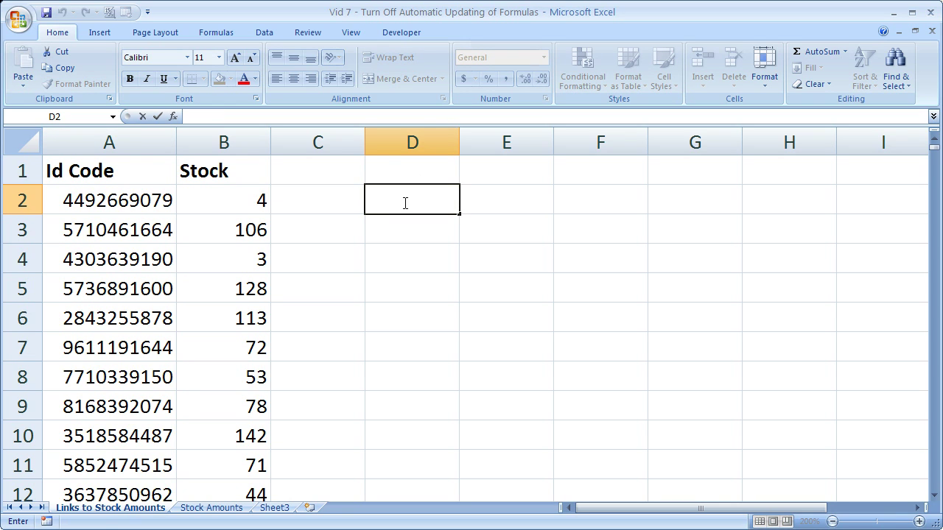
key("Return")
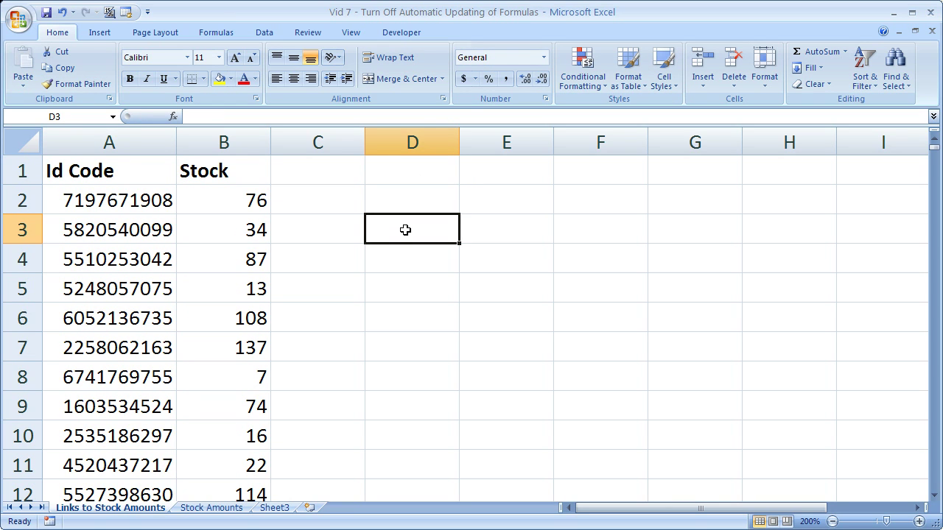
double_click(405, 230)
type("asdf")
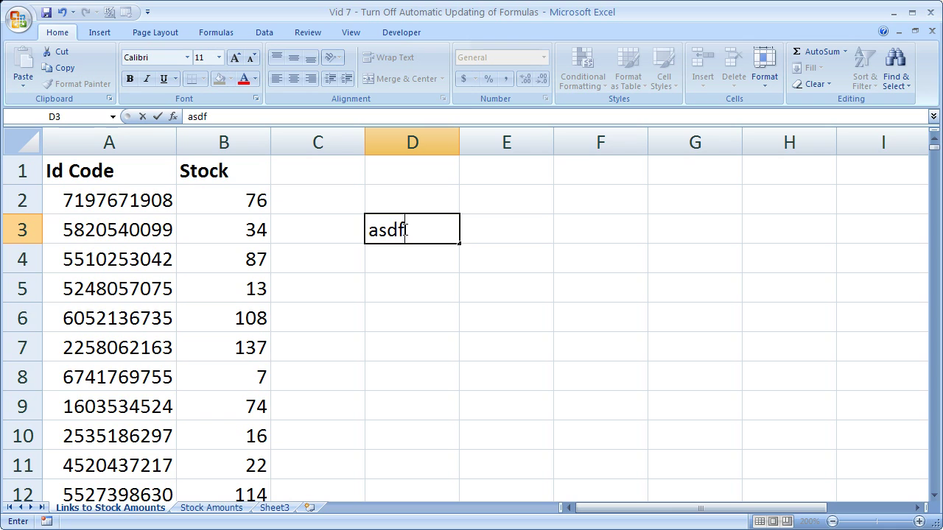
key("Return")
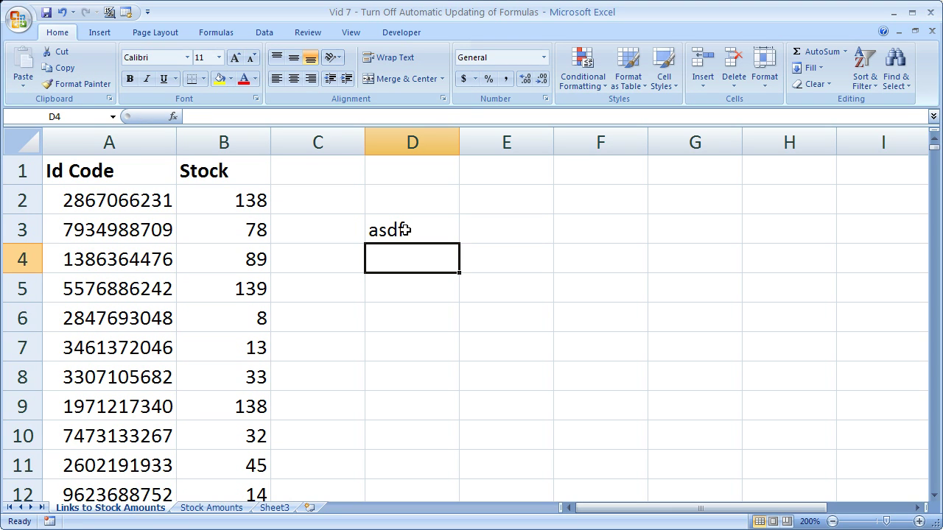
left_click(405, 230)
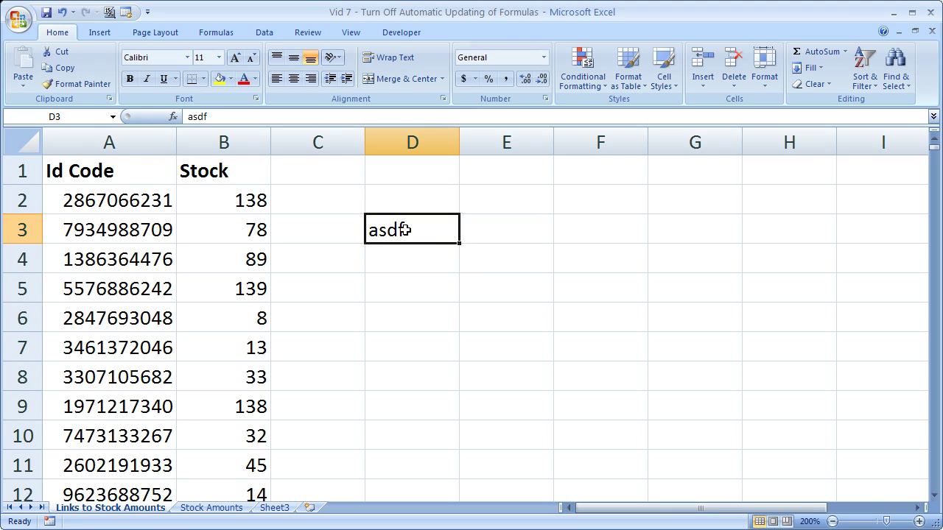
key("Delete")
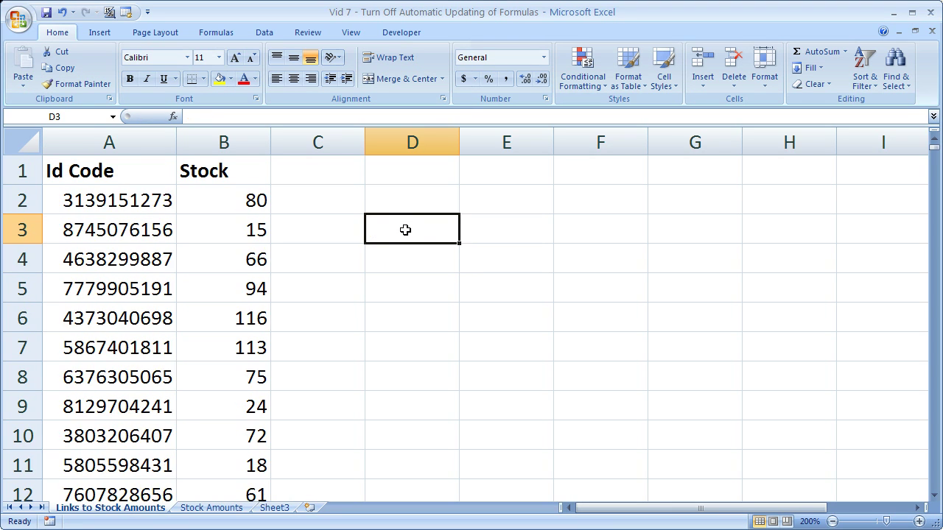
Review the source values in A2:B14 on the Stock Amounts sheet and go back to Links to Stock Amounts.
left_click(211, 509)
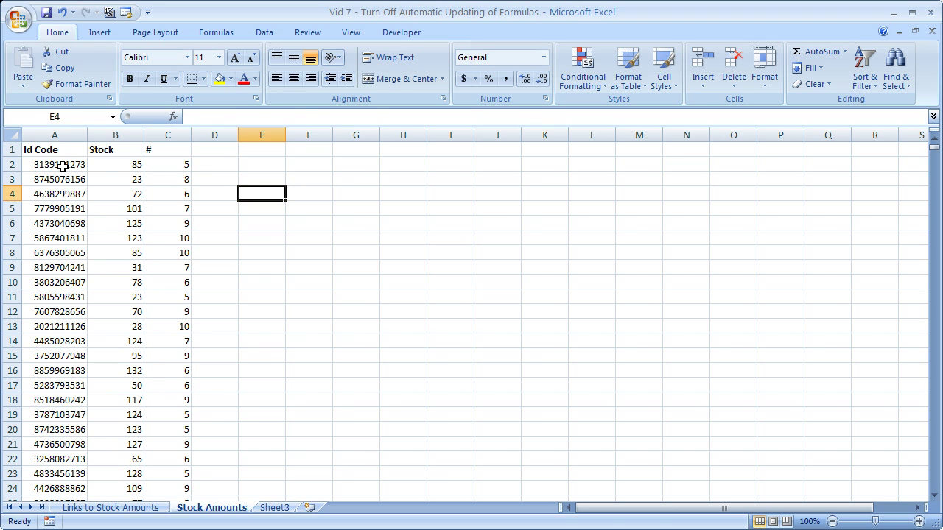
left_click_drag(63, 165, 97, 338)
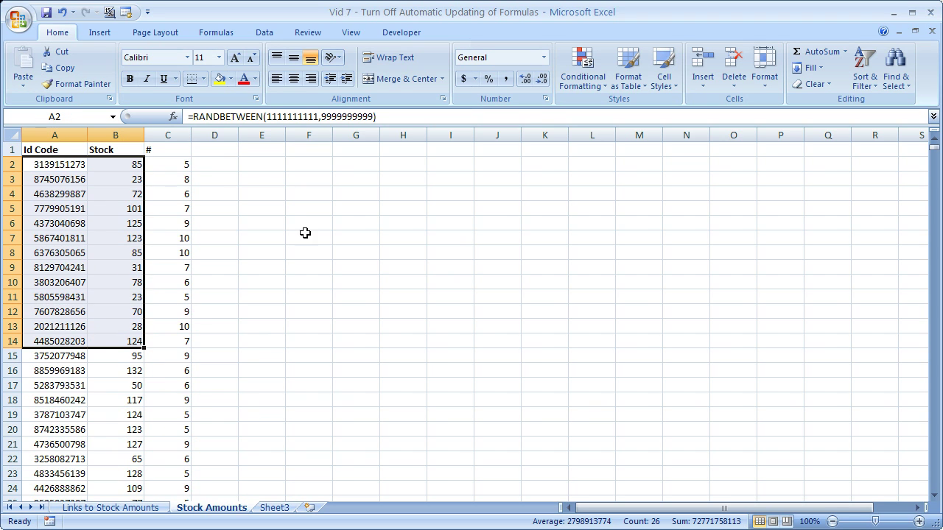
left_click(318, 195)
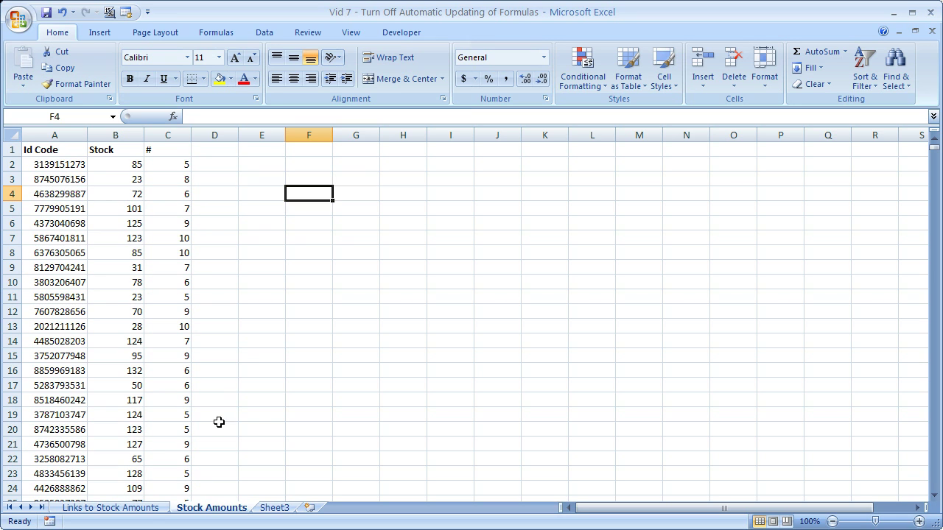
left_click(143, 508)
Commit blank entries in cells D3, D4 and D5 to trigger automatic recalculation of the linked values.
double_click(392, 229)
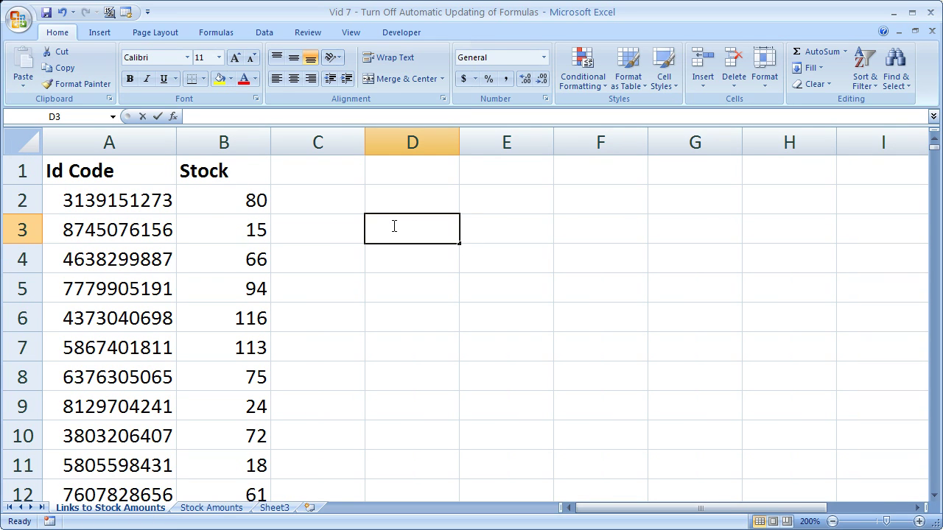
key("Return")
double_click(397, 252)
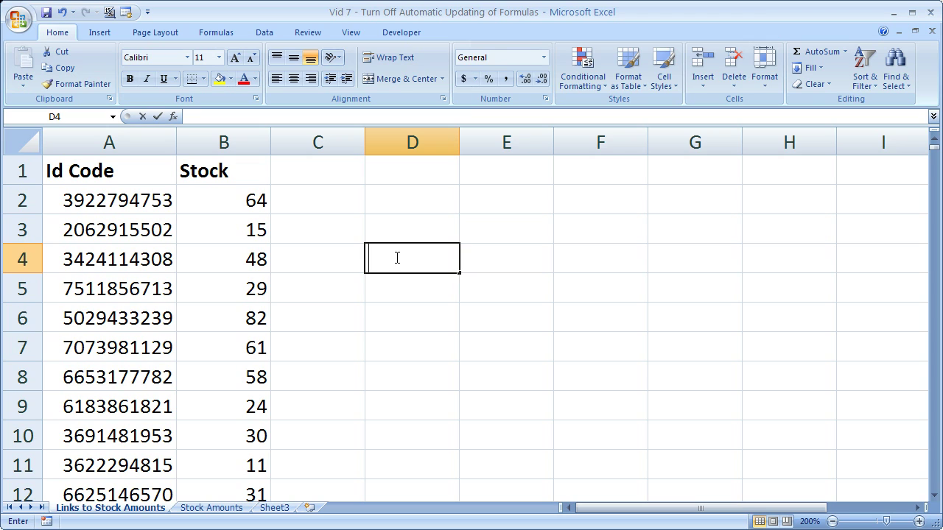
key("Return")
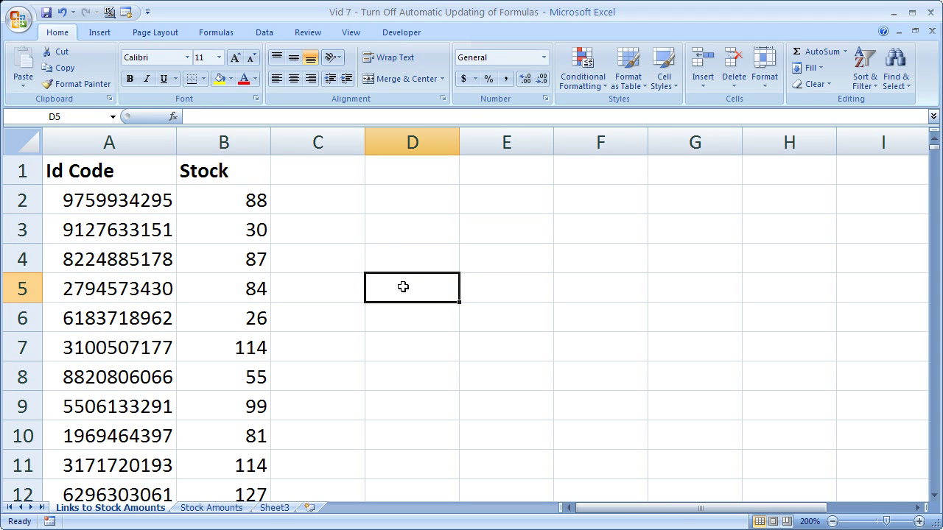
double_click(403, 287)
key("Return")
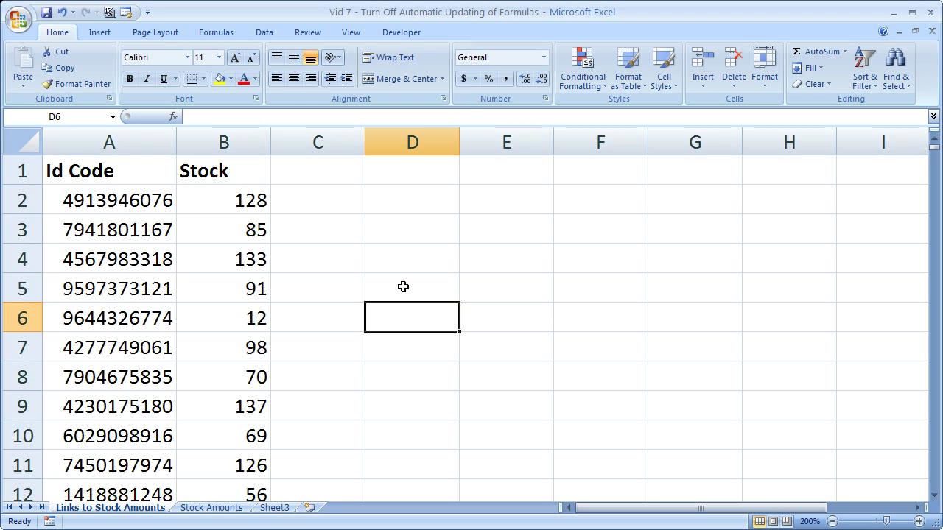
Set the workbook's calculation option to Manual.
left_click(216, 32)
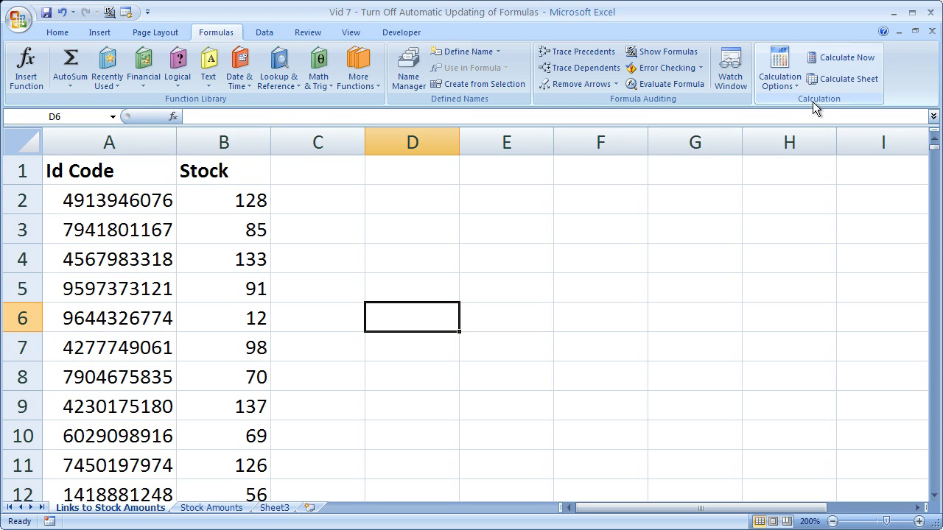
left_click(783, 70)
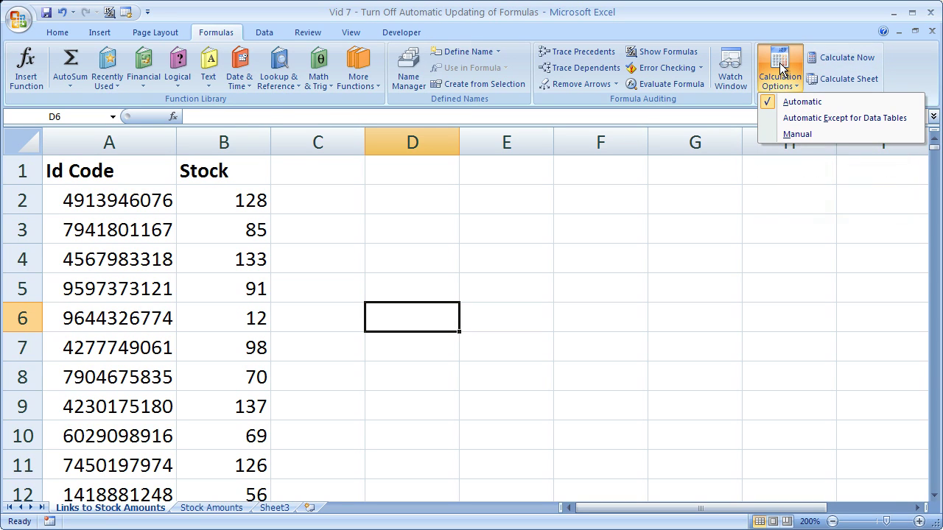
left_click(789, 134)
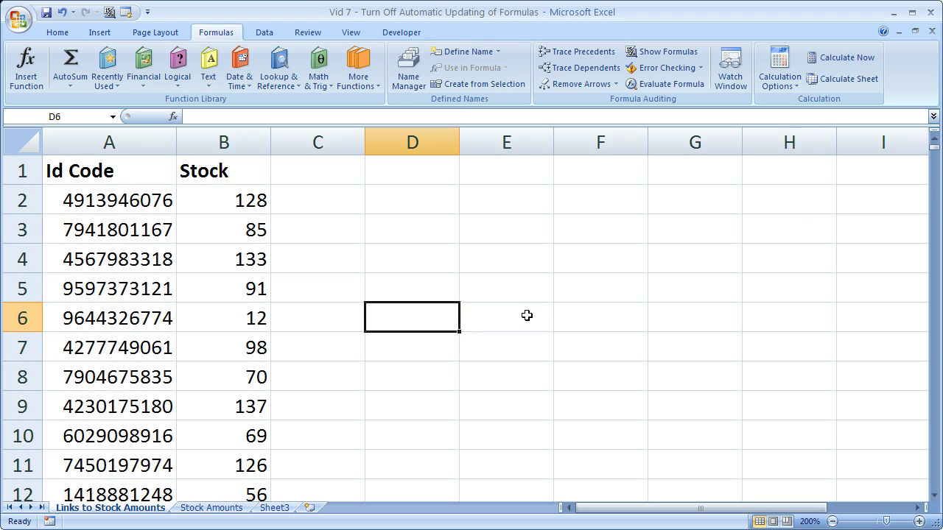
Test manual calculation mode by entering "asd" in D6 and clearing the cell again.
type("asd")
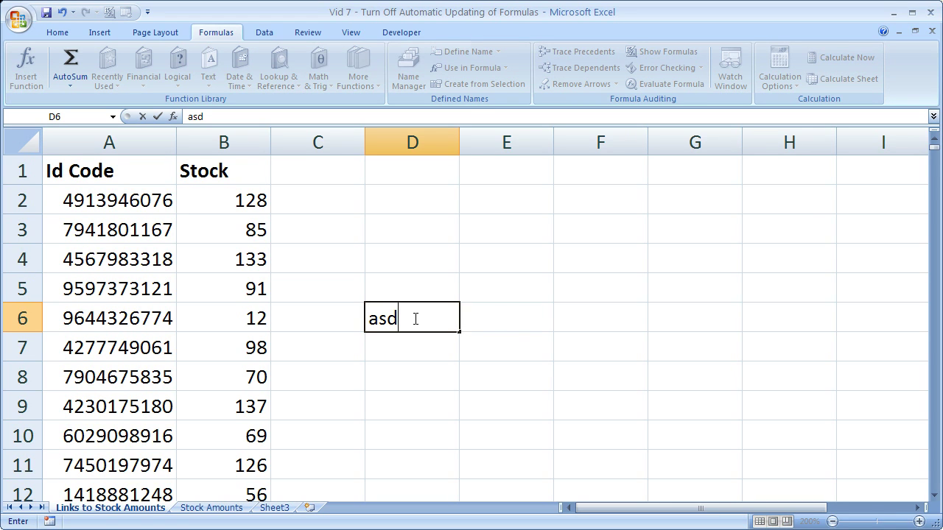
key("Return")
left_click(416, 318)
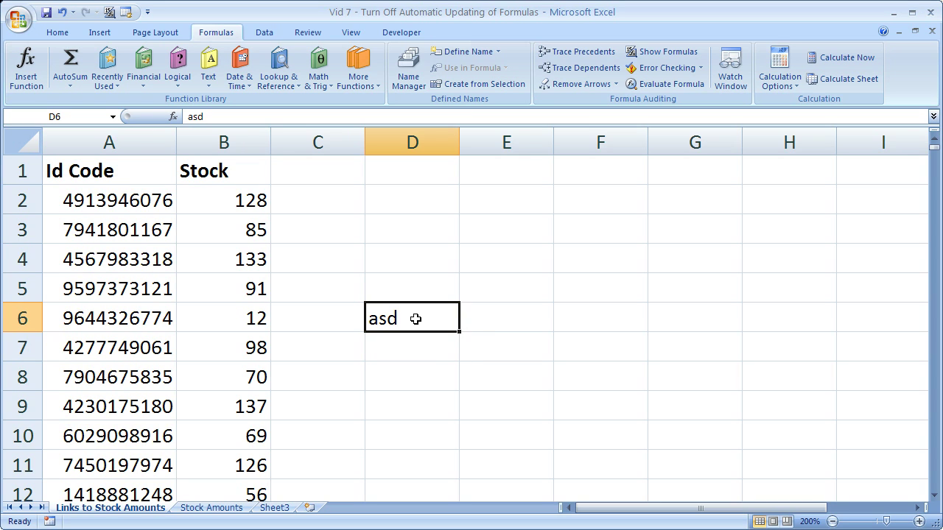
key("BackSpace")
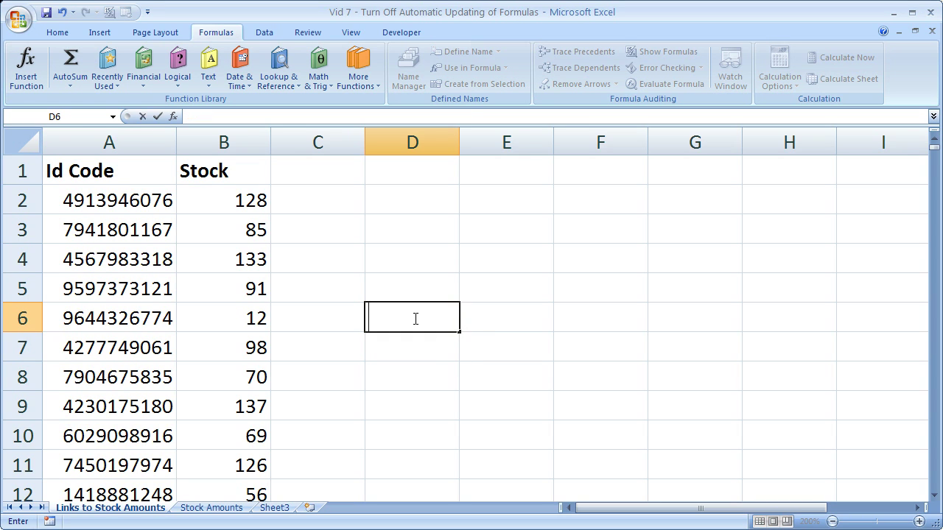
key("Return")
Commit blank entries repeatedly in cells D5 to D8 to check whether the formulas recalculate in Manual mode.
left_click(416, 318)
key("BackSpace")
key("Return")
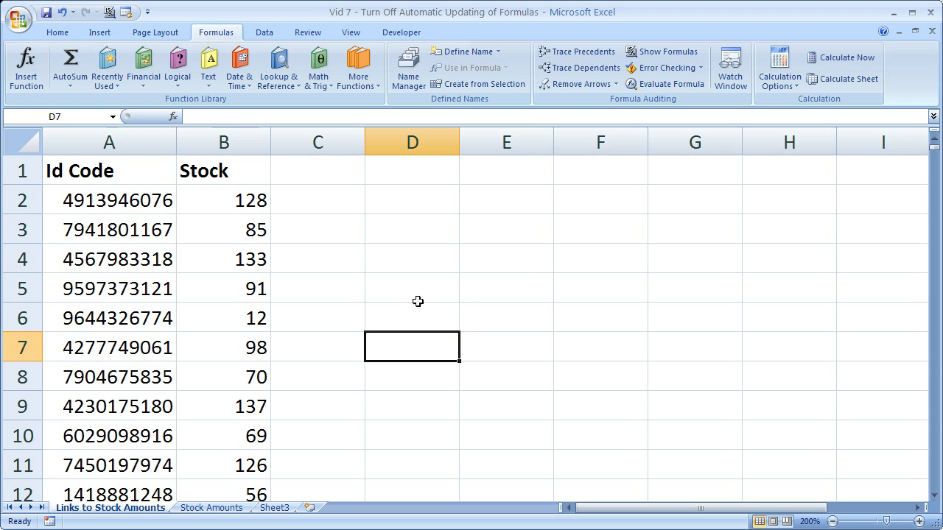
left_click(421, 290)
key("BackSpace")
key("Return")
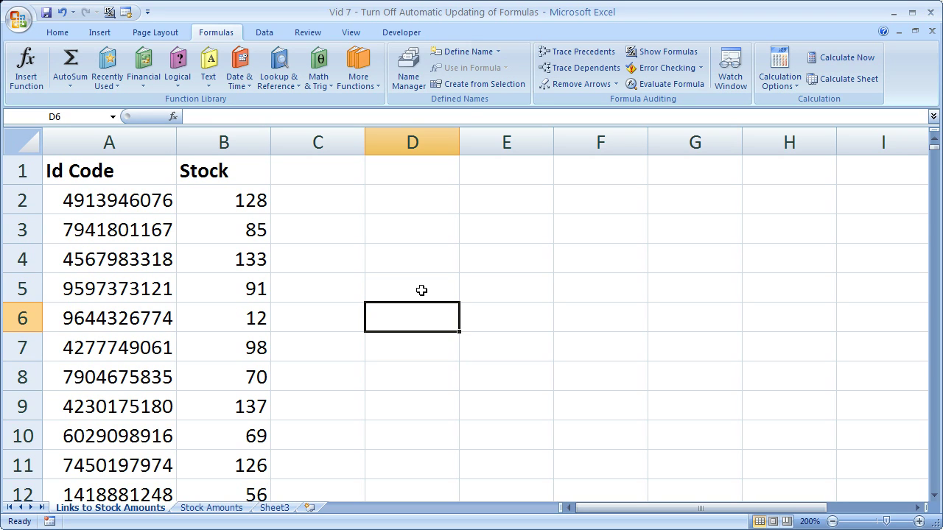
left_click(424, 341)
key("BackSpace")
key("Return")
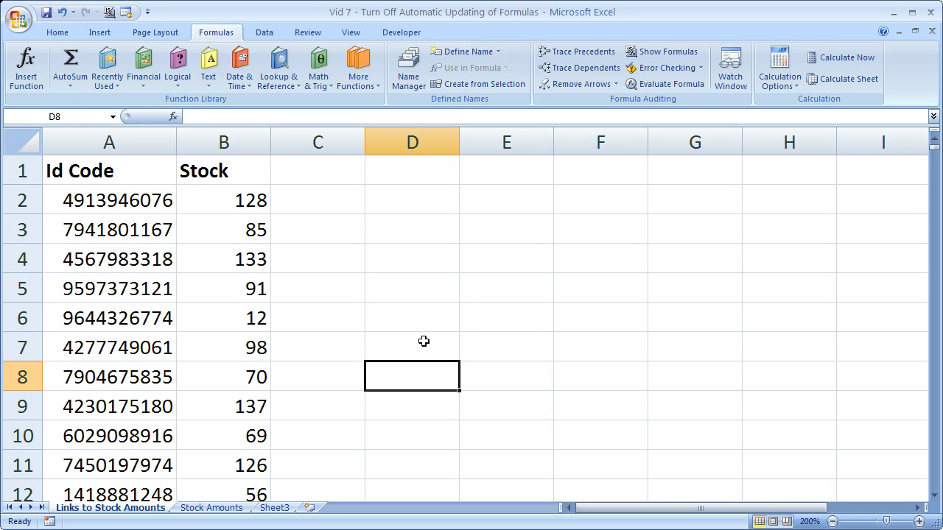
left_click(424, 341)
key("BackSpace")
key("Return")
left_click(419, 380)
key("BackSpace")
key("Return")
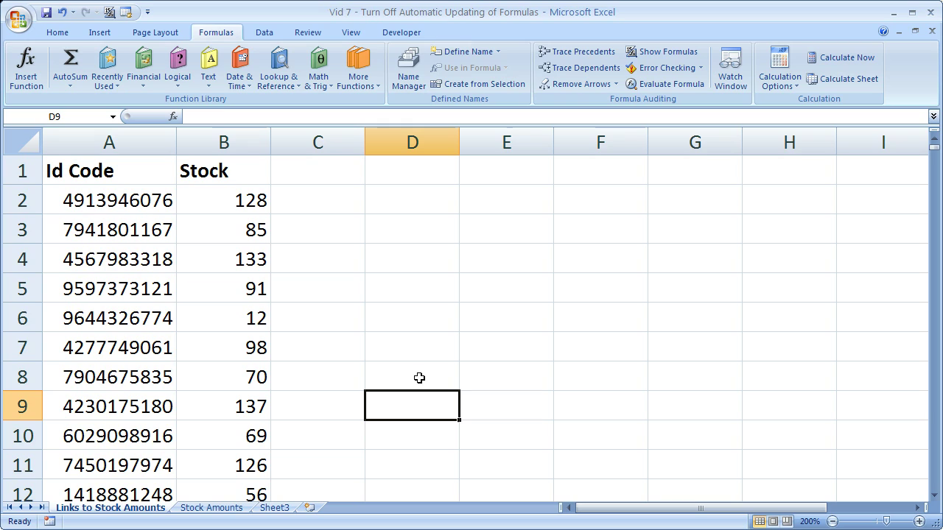
Recalculate only the Links to Stock Amounts sheet and select its stock values in B8:B10.
left_click(842, 79)
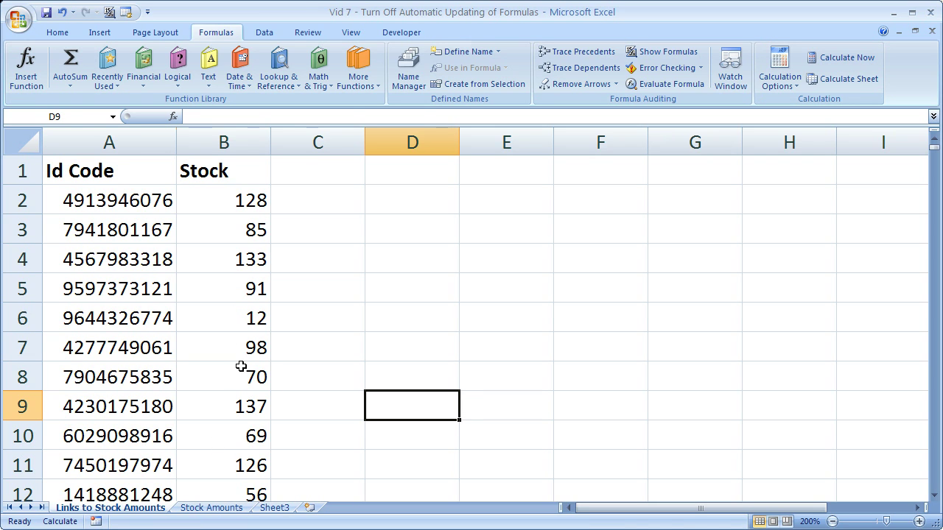
left_click_drag(242, 366, 243, 436)
Check source cells A15:B16 on the Stock Amounts sheet and recalculate only that sheet.
left_click(198, 515)
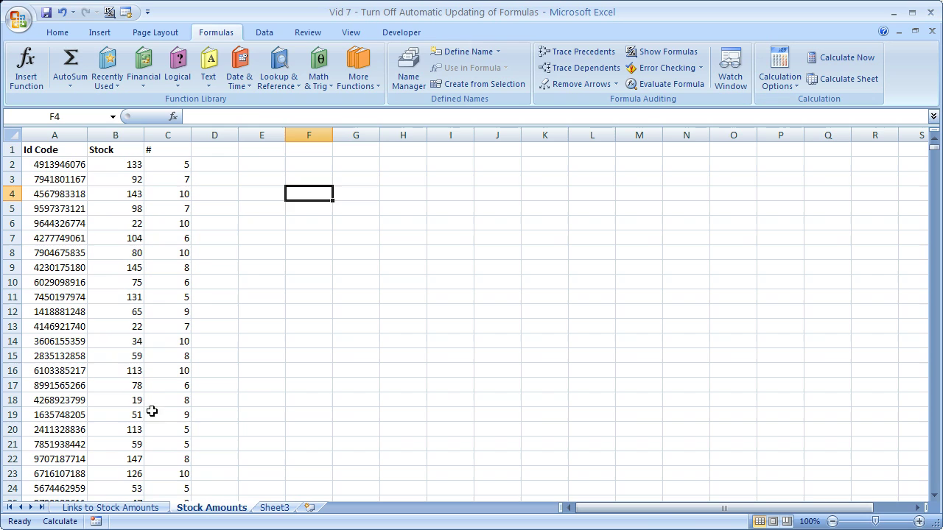
left_click_drag(137, 357, 83, 371)
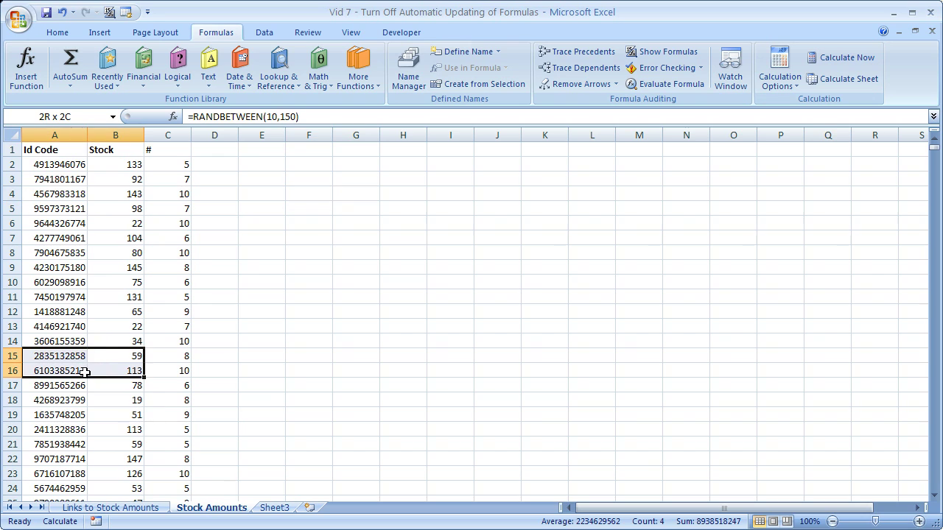
left_click(265, 384)
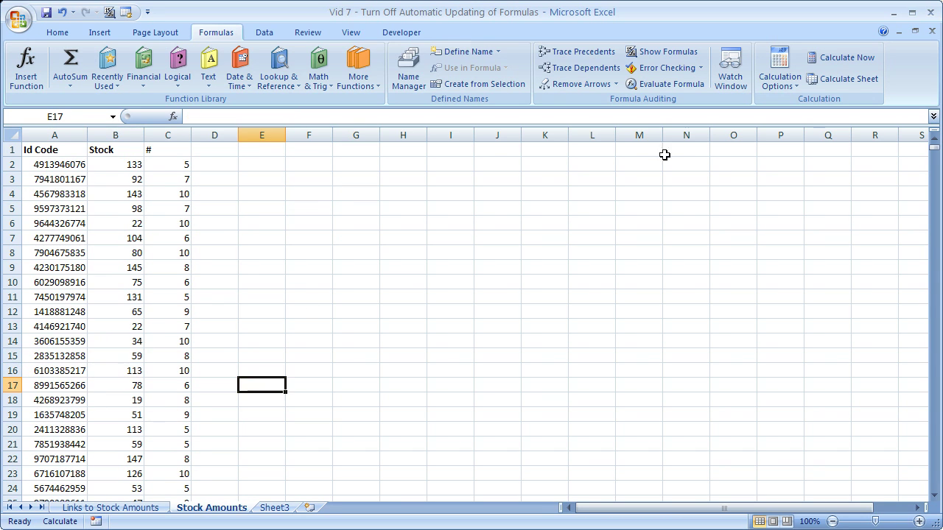
left_click(842, 78)
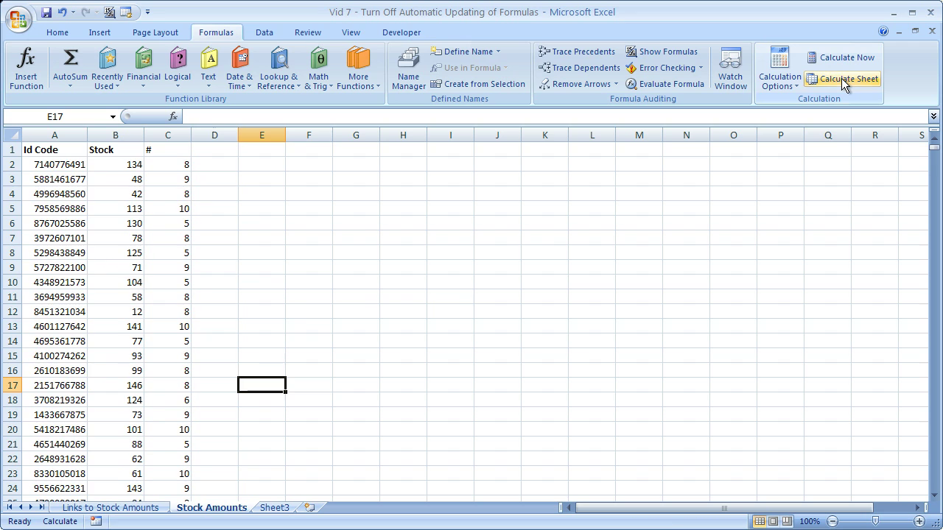
left_click(841, 78)
Return to Links to Stock Amounts and recalculate the entire workbook several times with Calculate Now.
left_click(127, 508)
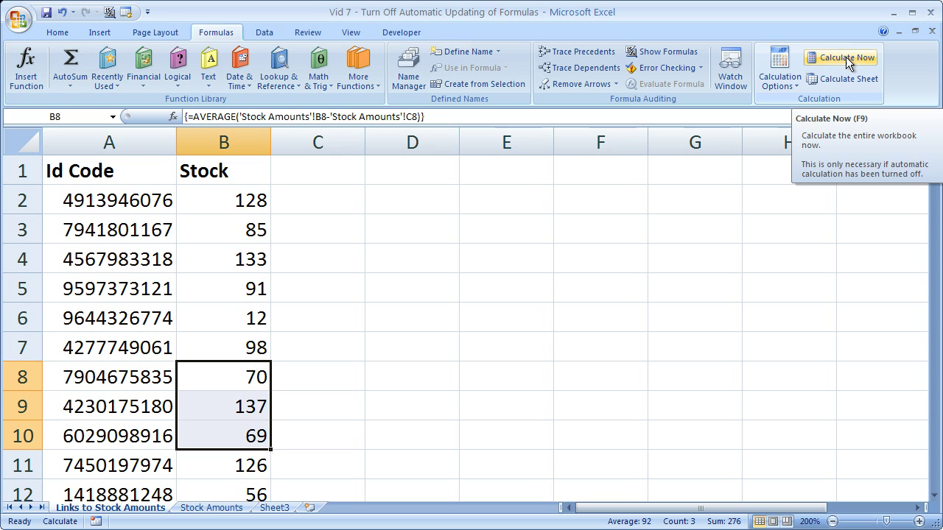
left_click(847, 58)
left_click(848, 57)
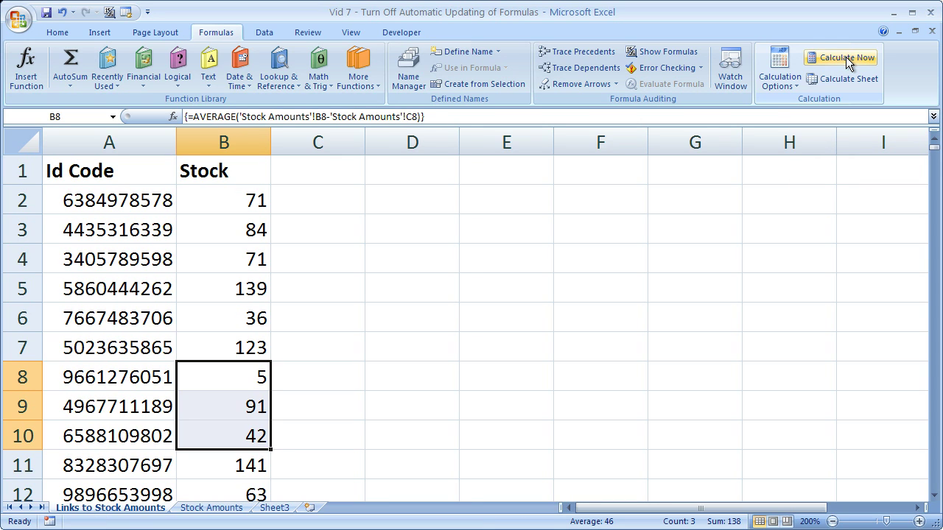
left_click(847, 59)
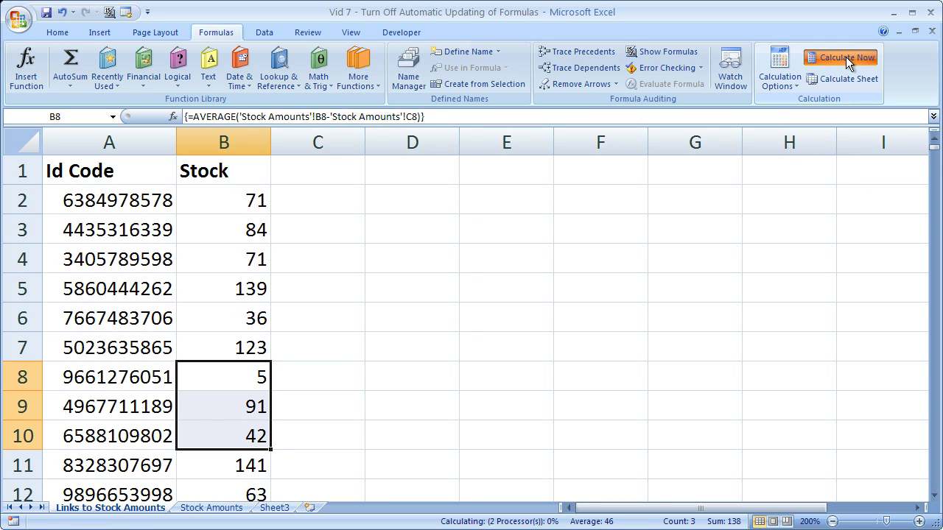
left_click(551, 272)
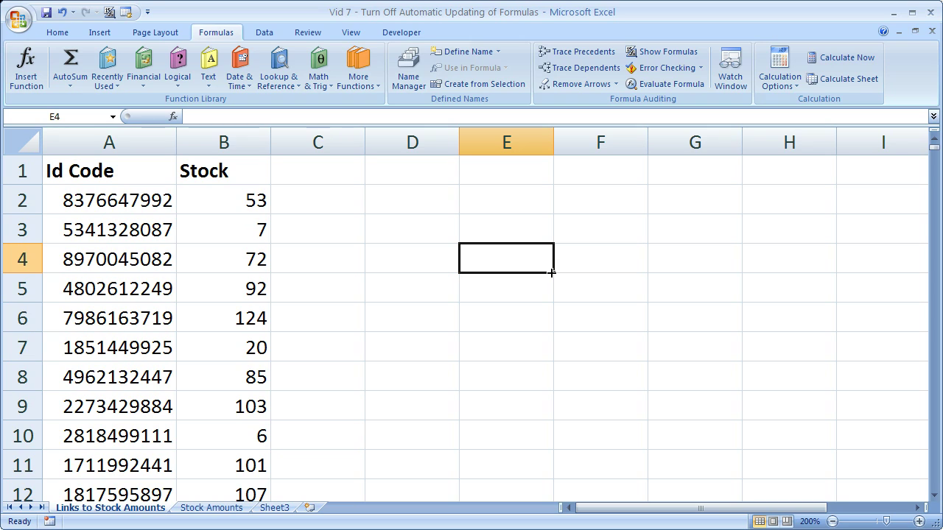
left_click(778, 78)
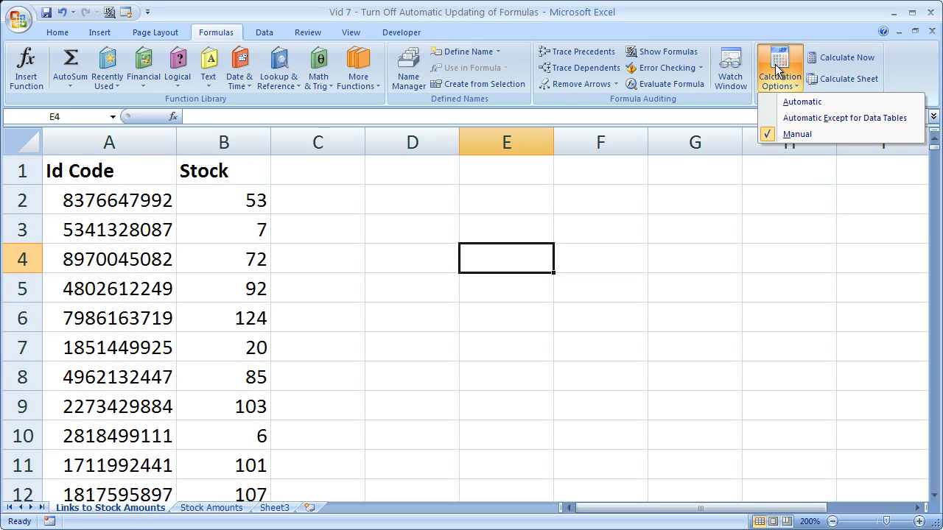
left_click(801, 21)
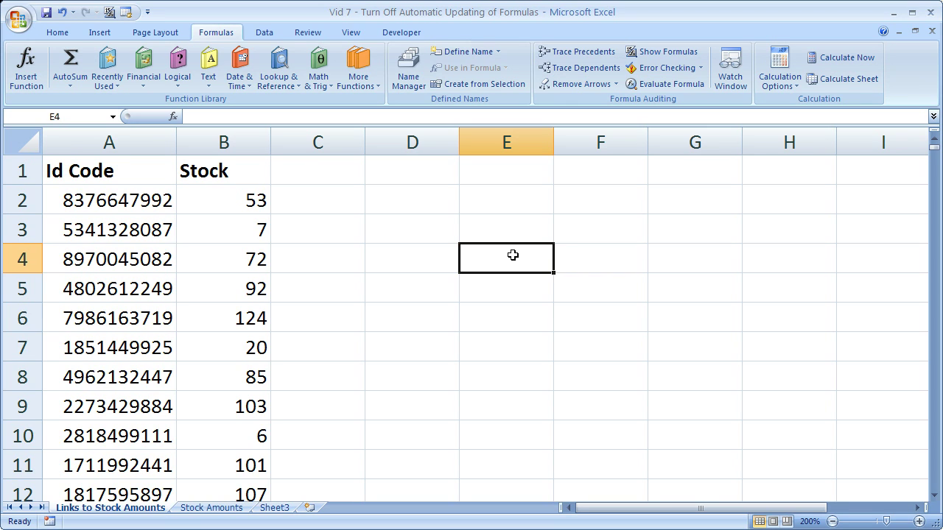
Turn off "Recalculate workbook before saving" under Manual calculation in the Excel formula options and apply the change.
left_click(21, 19)
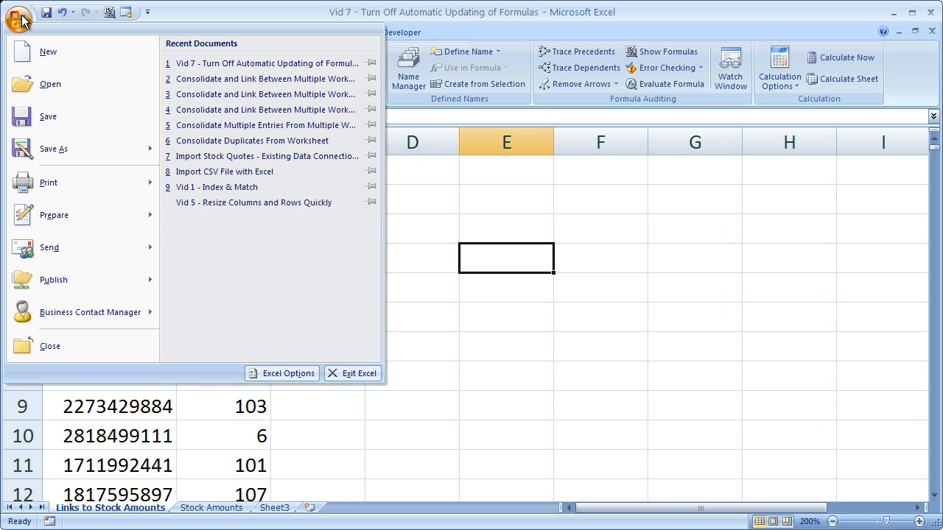
left_click(268, 370)
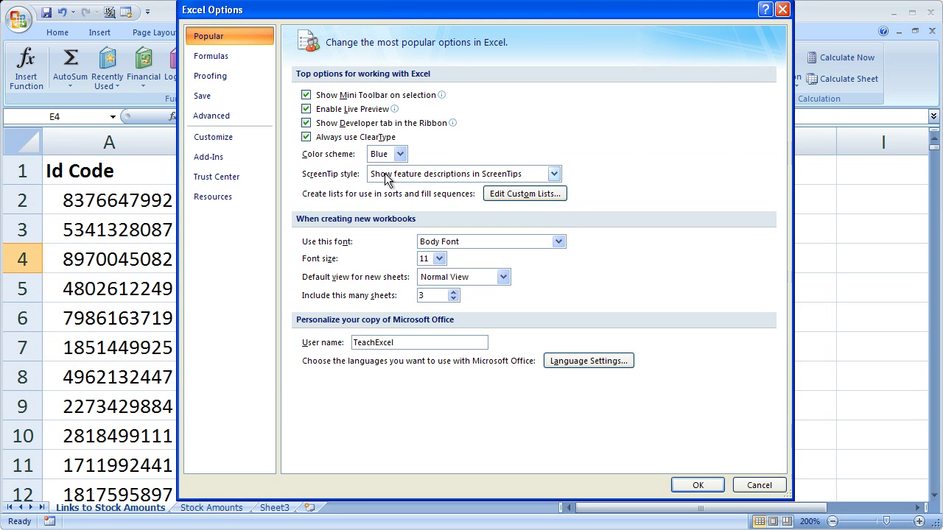
left_click(219, 59)
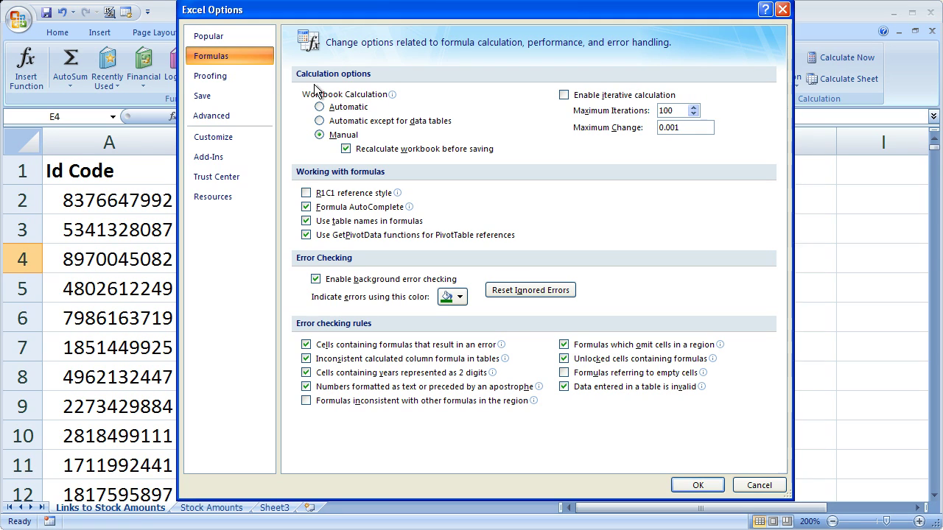
mouse_move(409, 91)
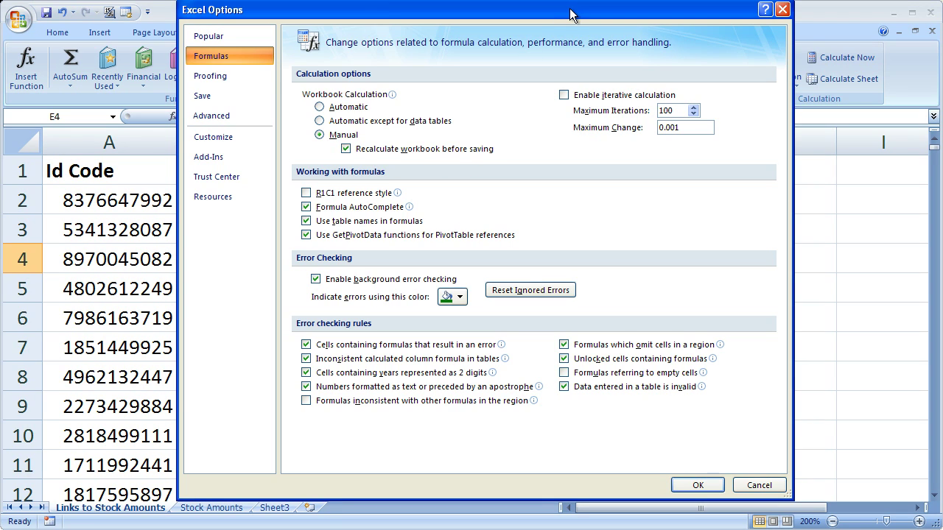
left_click_drag(570, 15, 456, 26)
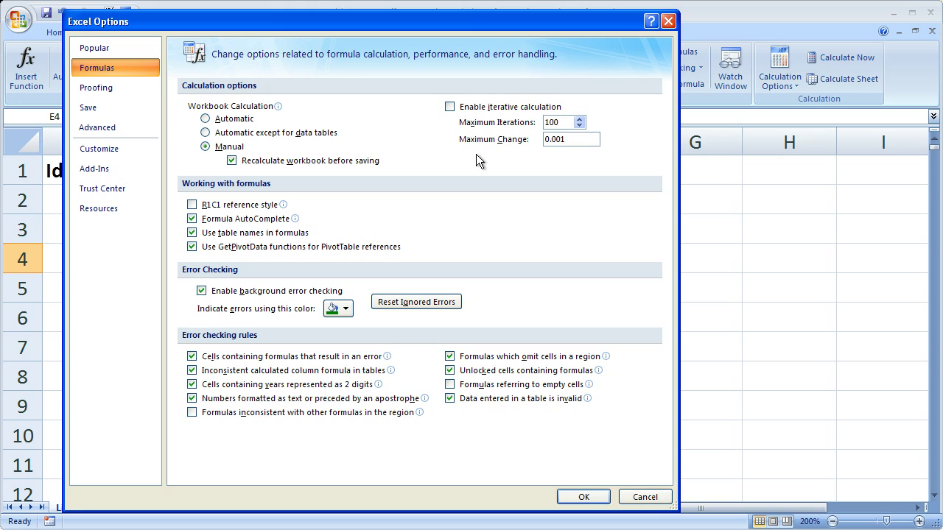
left_click(232, 161)
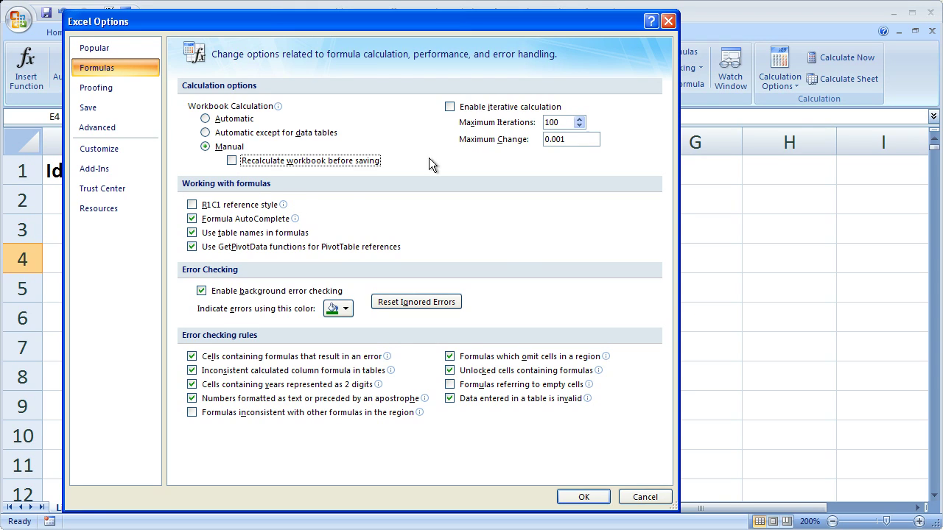
left_click(579, 498)
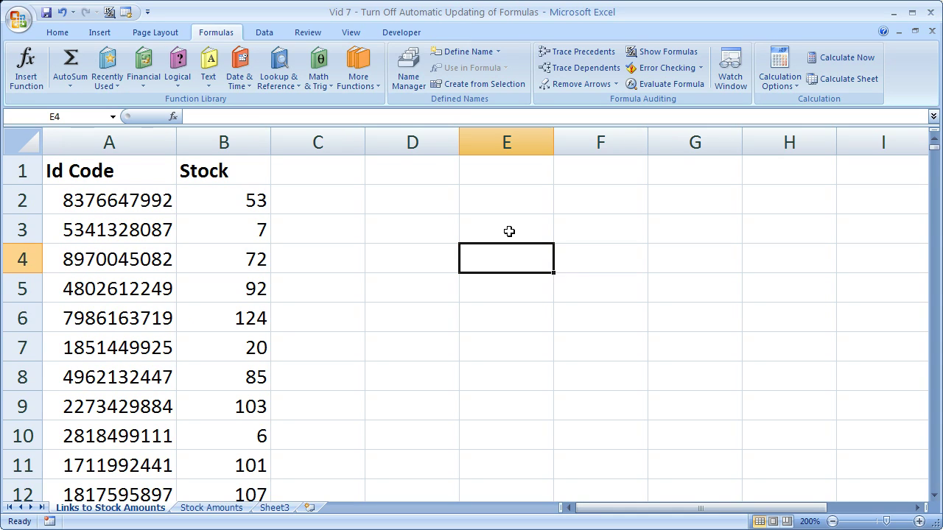
Enter the bold label F9 in cell E3 of the Links to Stock Amounts sheet and select cell E4.
left_click(509, 231)
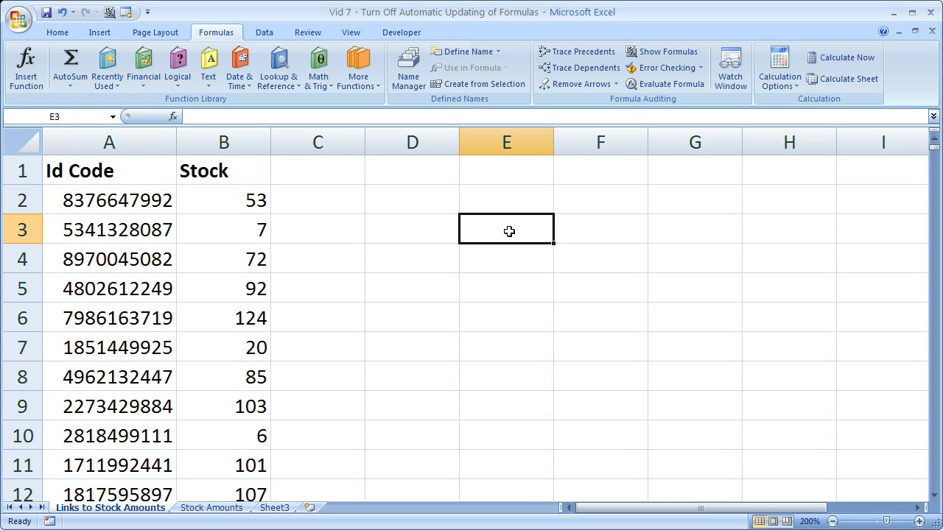
type("F(")
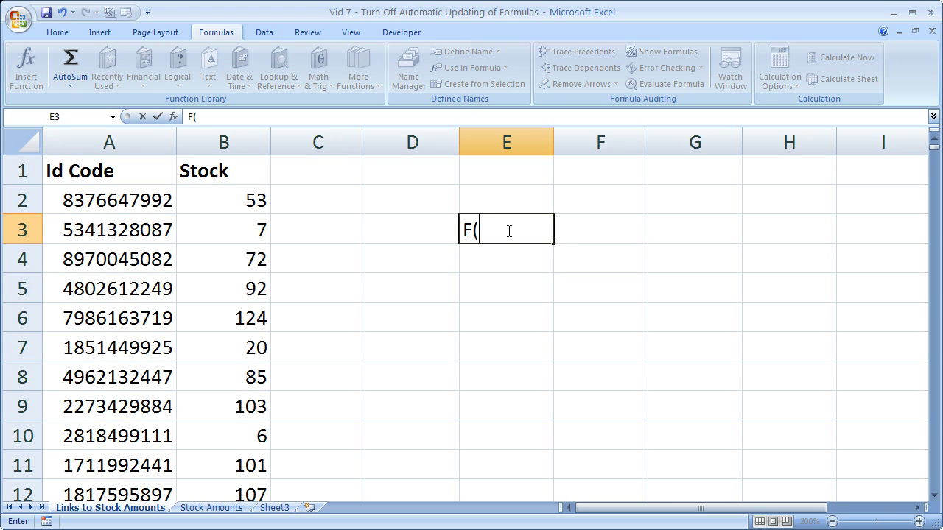
key("BackSpace")
type("9")
key("ctrl+Return")
left_click(501, 255)
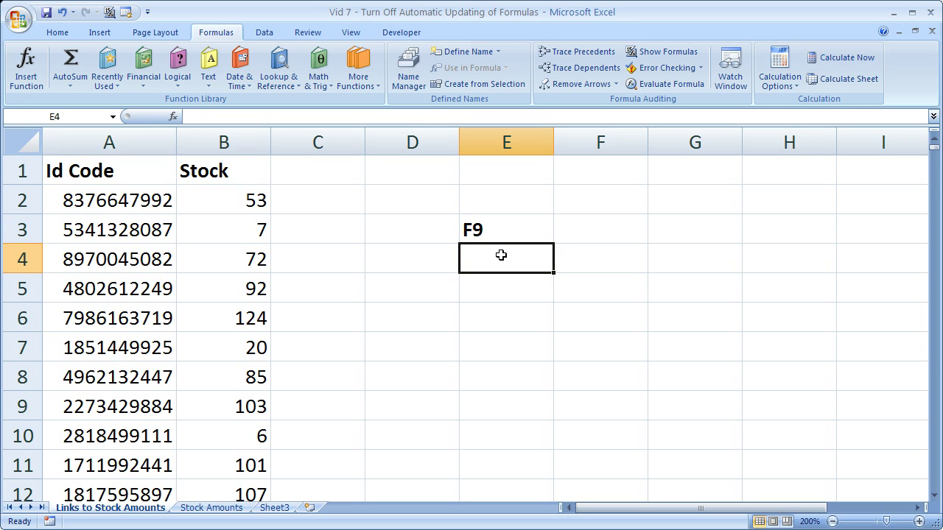
Recalculate all formulas in the workbook several times in a row while cell E4 stays selected.
key("F9")
key("F9")
key("F9")
key("F9")
key("F9")
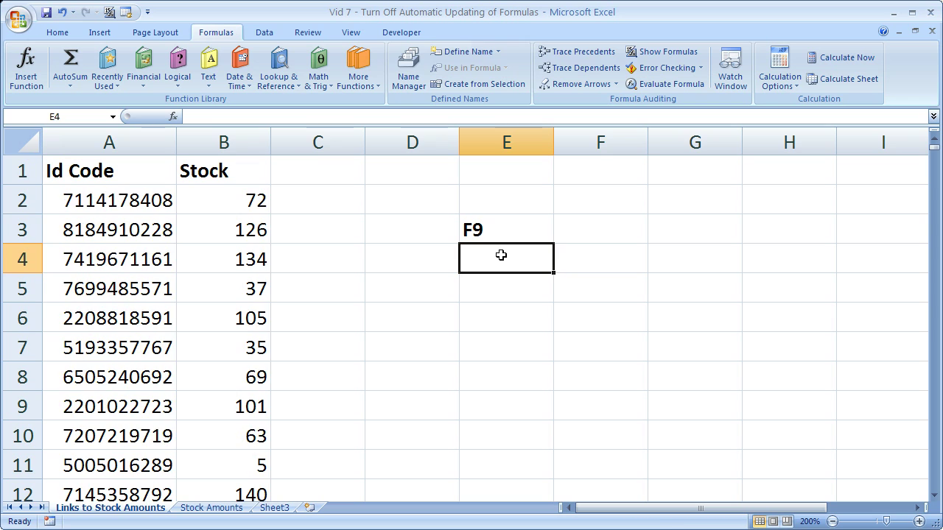
key("F9")
key("F9")
key("F9")
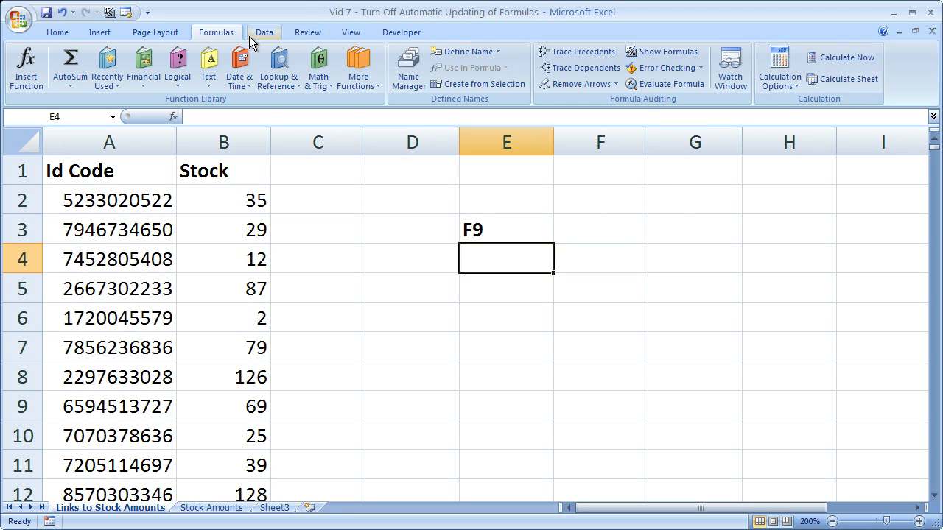
Set workbook calculation to Automatic and commit blank entries in cells E4 and E5 to test automatic updating.
left_click(779, 64)
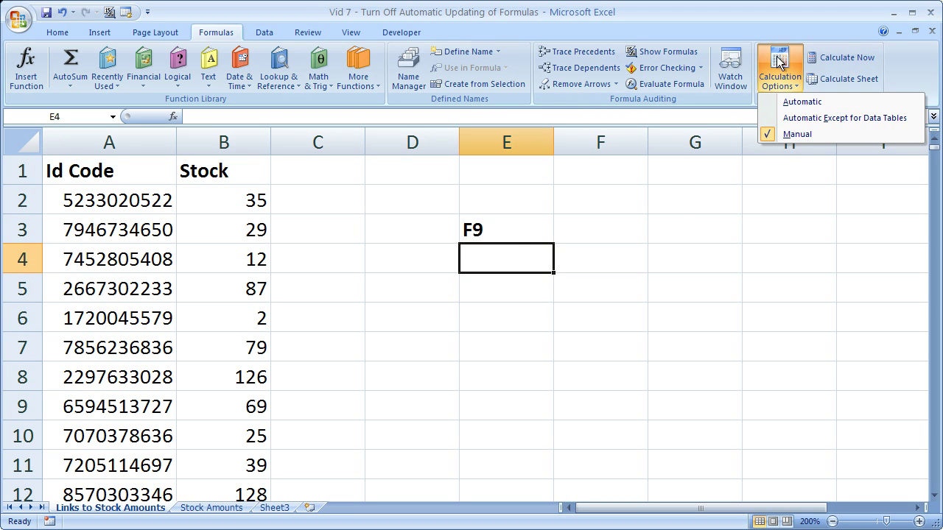
left_click(784, 101)
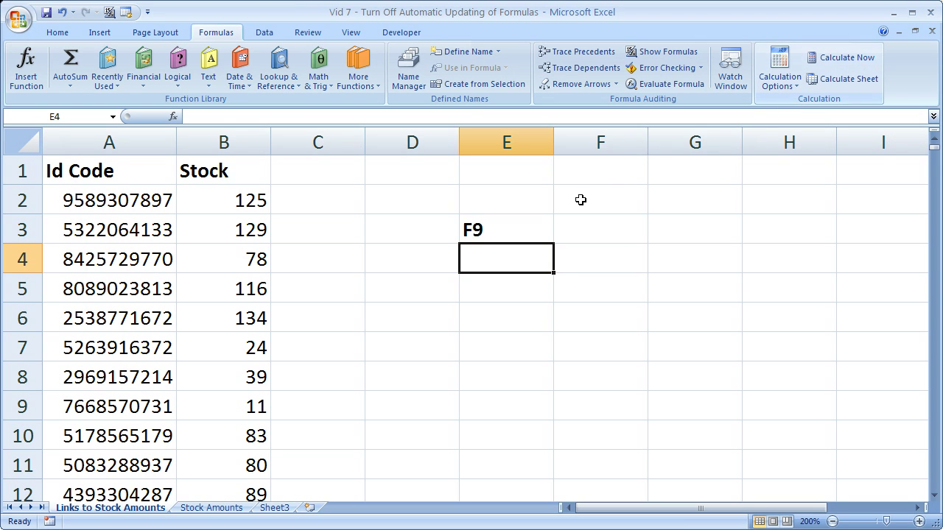
double_click(510, 259)
key("Return")
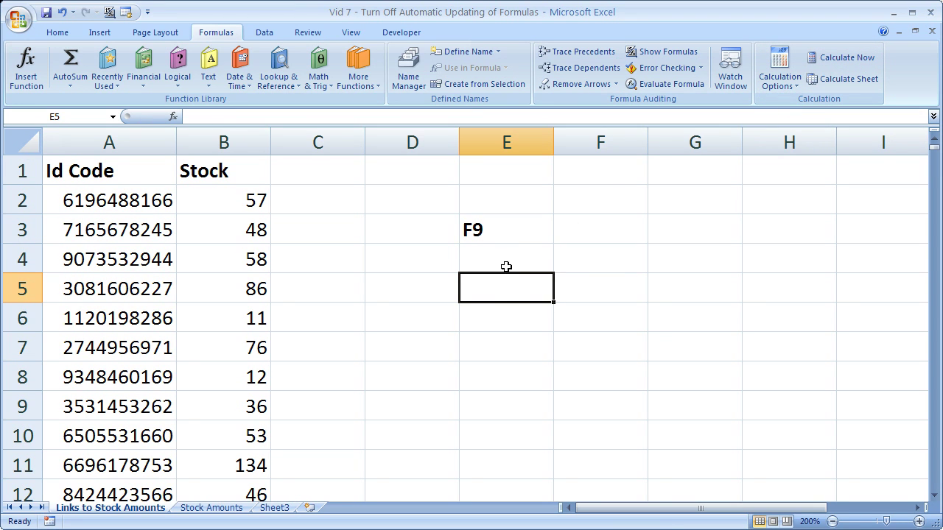
double_click(501, 290)
key("Return")
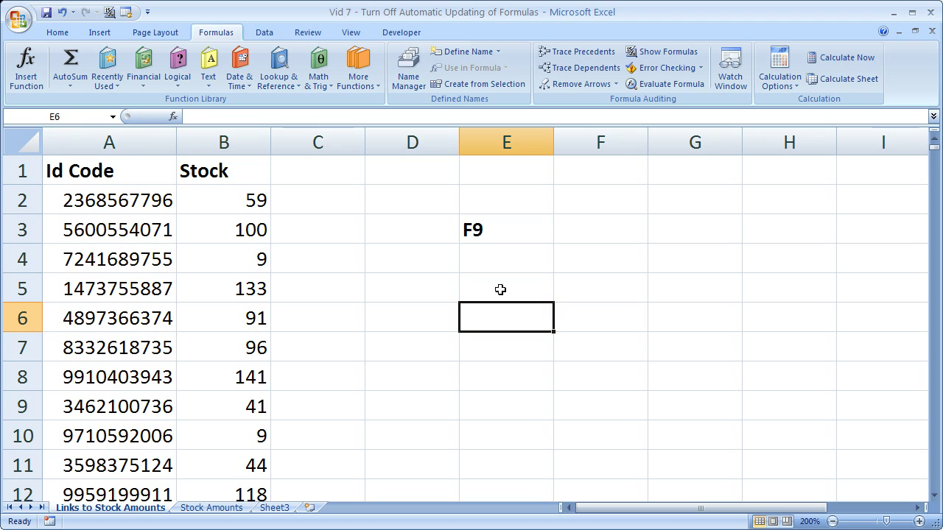